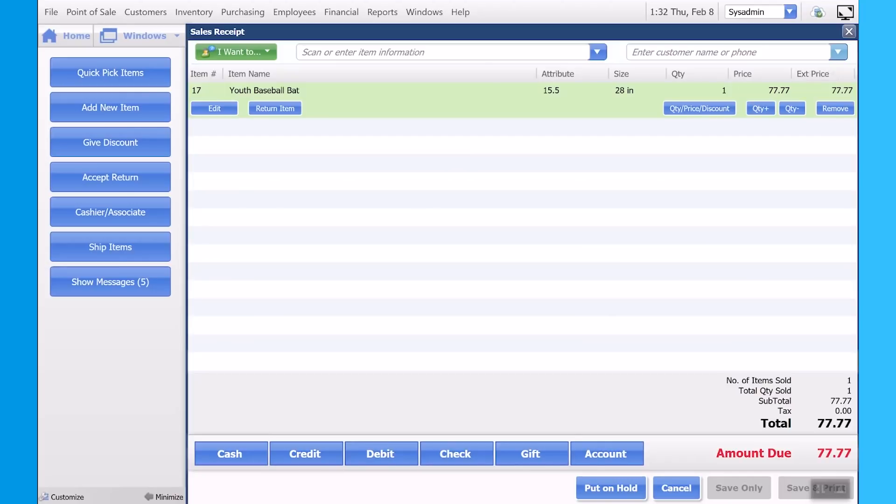
Choose Bright, Matt as the receipt's customer and start a credit payment for 77.77
left_click(837, 51)
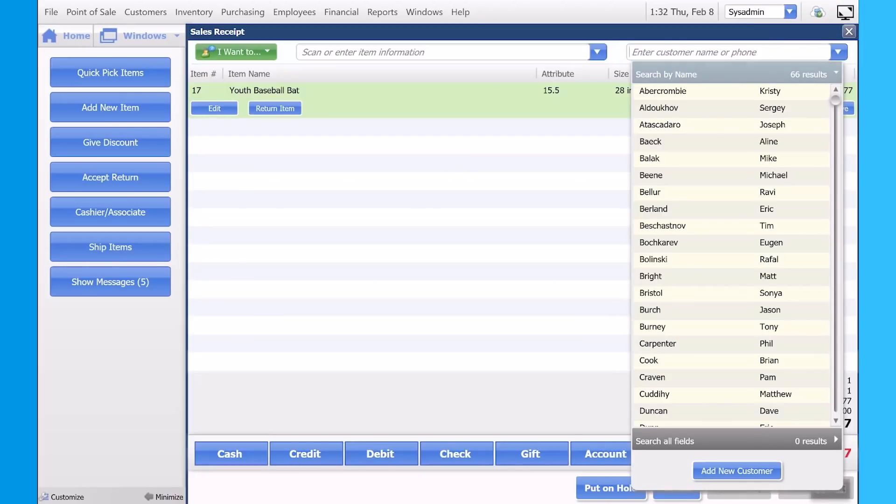
key("Escape")
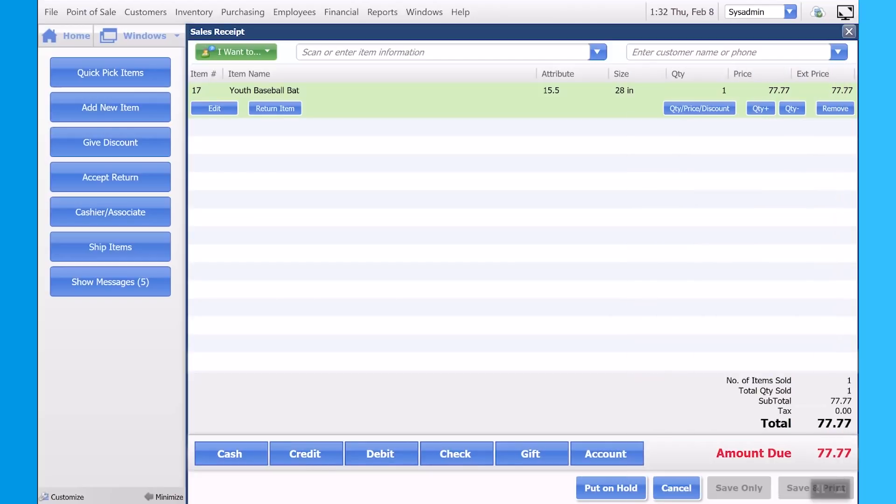
type("matt")
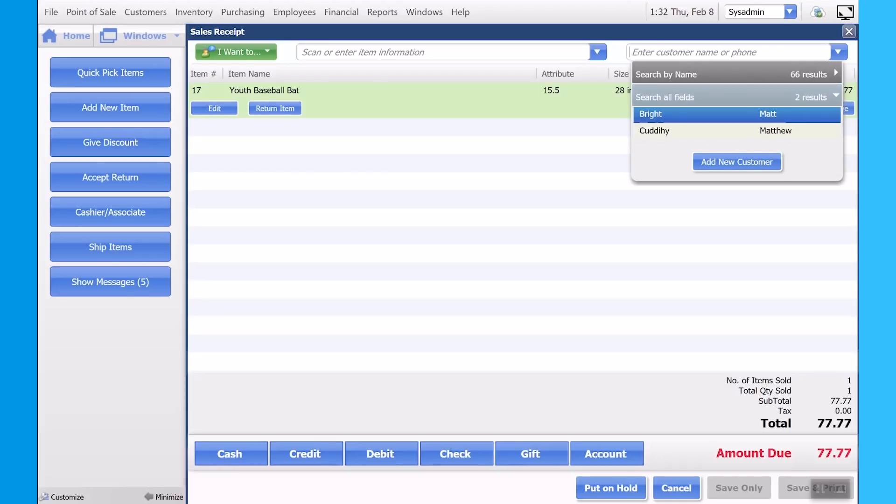
key("Return")
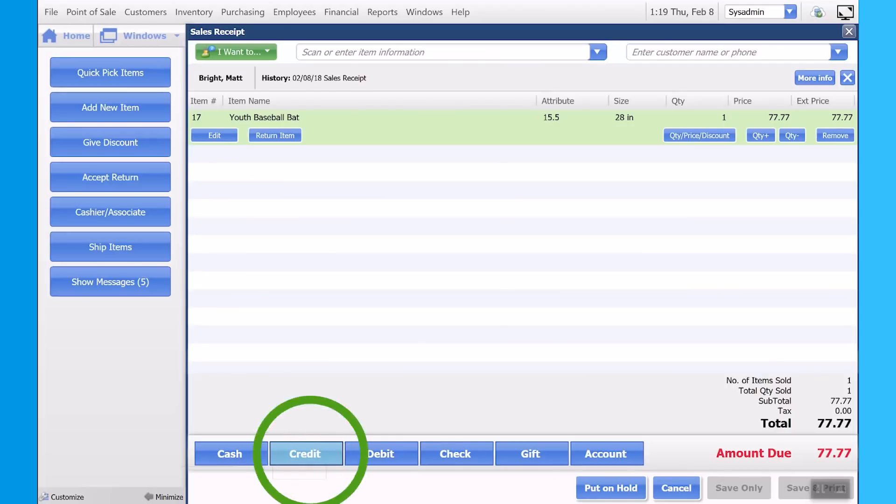
left_click(305, 453)
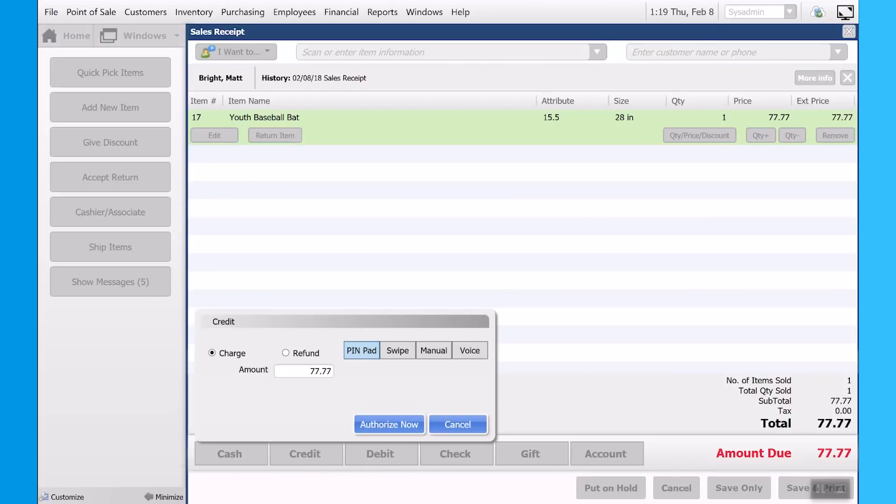
Authorize the 77.77 credit charge now and swipe the card for approval
left_click(389, 424)
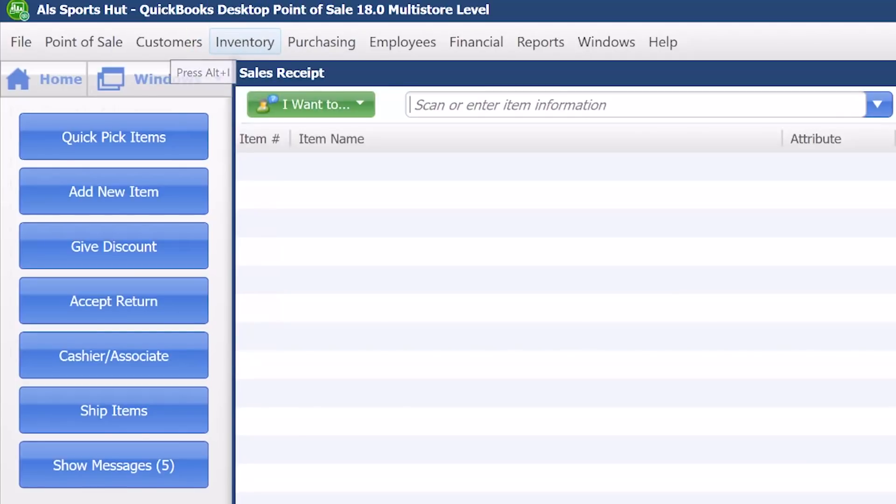
Show the Inventory Item List via Alt+I and select item 17, the Youth Baseball Bat
key("alt+i")
key("Return")
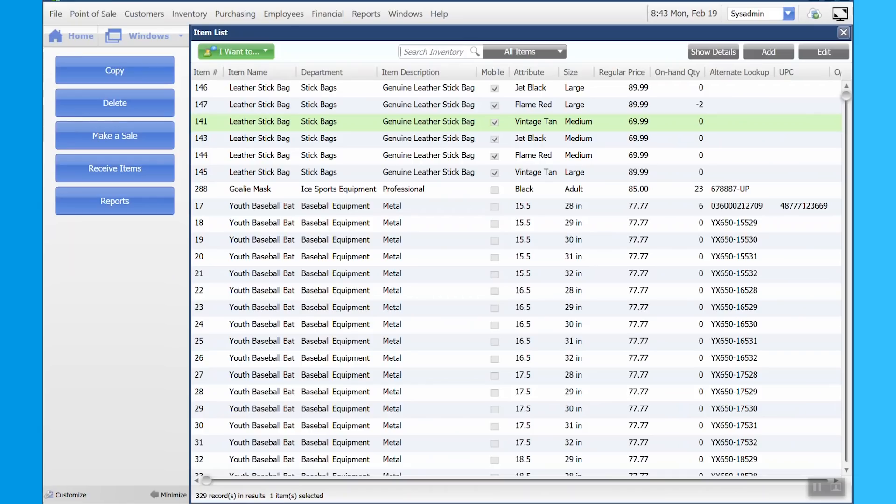
left_click(417, 206)
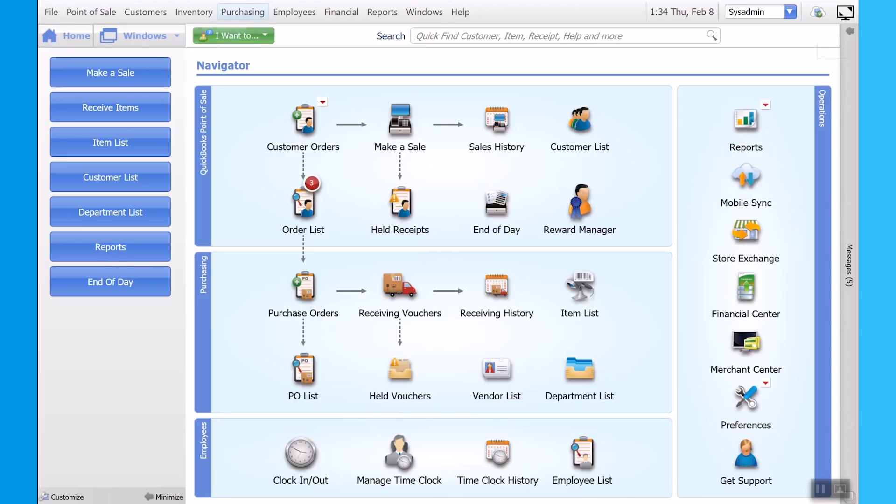
Bring up the Purchasing menu commands from the Navigator home screen
left_click(242, 12)
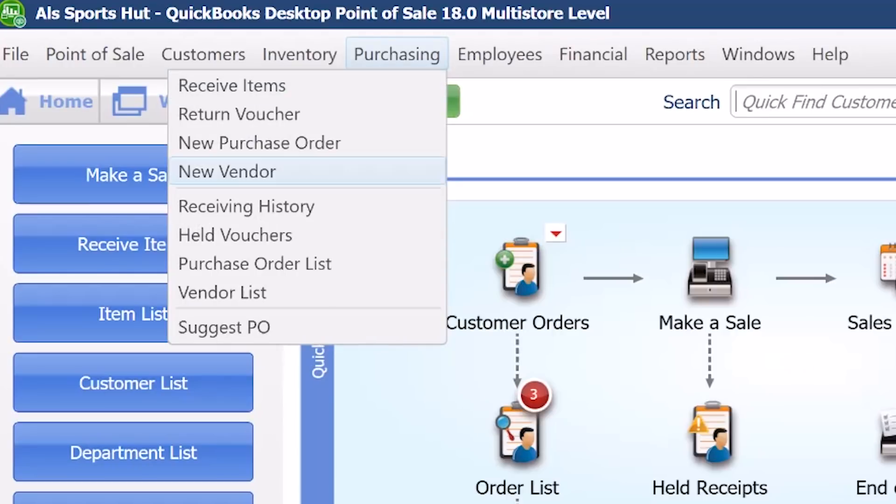